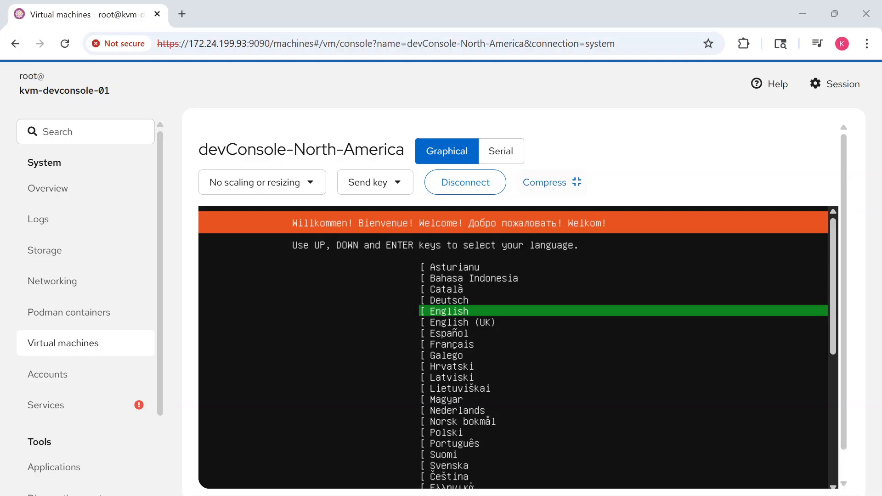
Choose English as the installer language and accept the English (US) keyboard layout and variant.
{"action": "left_click_drag", "start_coordinate": [834, 326], "coordinate": [822, 310]}
{"action": "key", "text": "Return"}
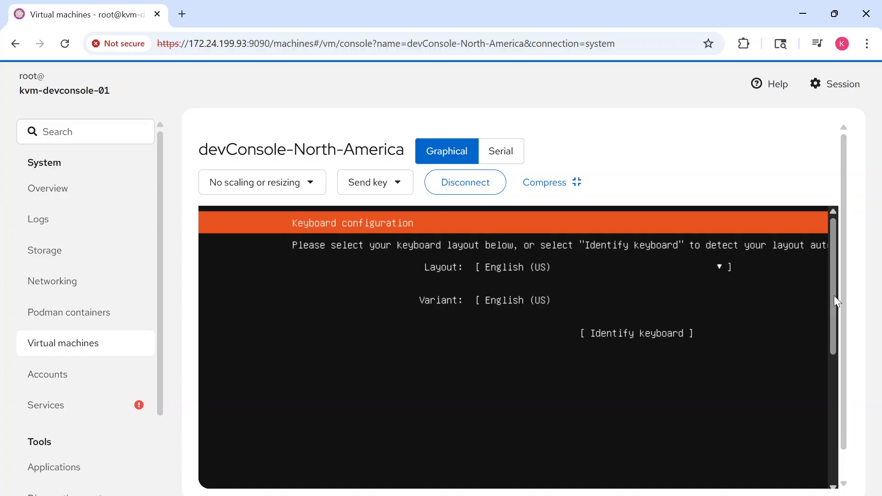
{"action": "left_click_drag", "start_coordinate": [835, 295], "coordinate": [842, 439]}
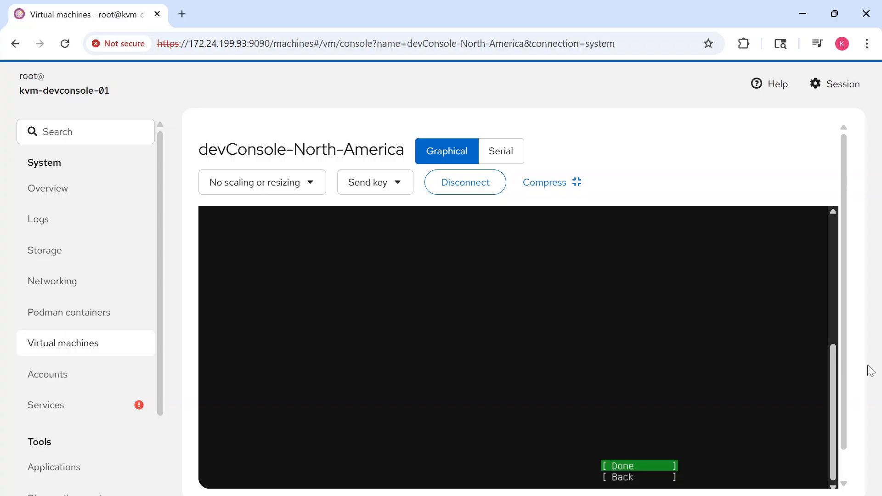
{"action": "mouse_move", "coordinate": [836, 382]}
{"action": "left_mouse_down"}
{"action": "mouse_move", "coordinate": [819, 260]}
{"action": "mouse_move", "coordinate": [825, 394]}
{"action": "left_mouse_up"}
{"action": "key", "text": "Return"}
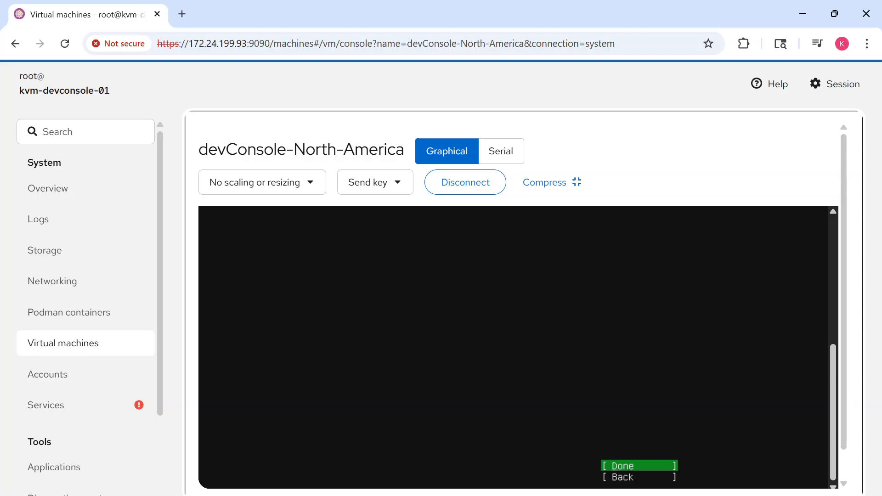
Accept the default settings on the next installer screen and continue without updating.
{"action": "left_click", "coordinate": [640, 466]}
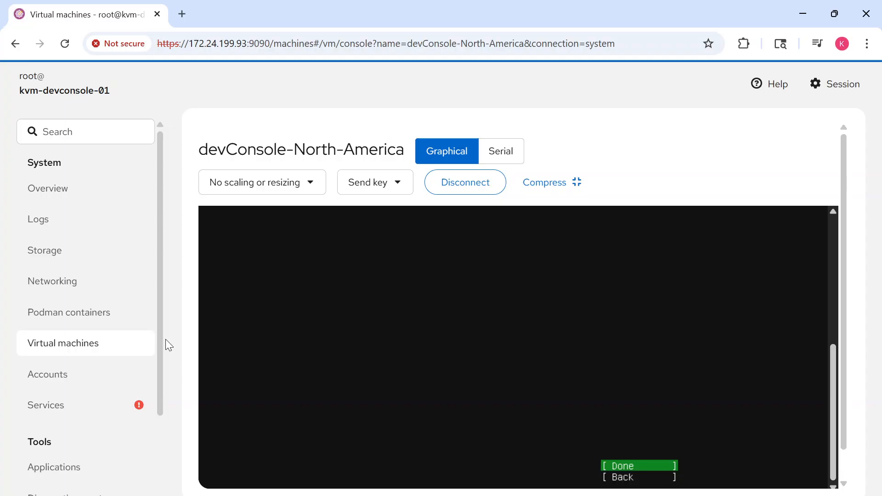
{"action": "key", "text": "Return"}
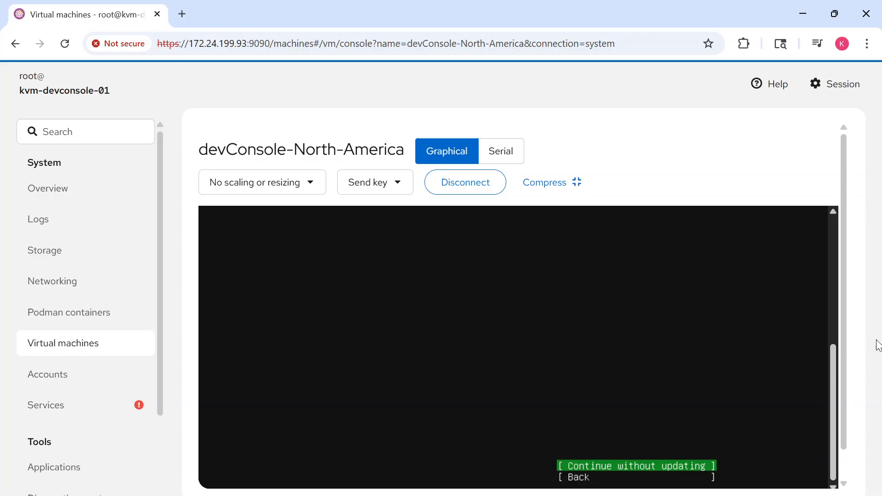
{"action": "left_click_drag", "start_coordinate": [836, 360], "coordinate": [818, 388]}
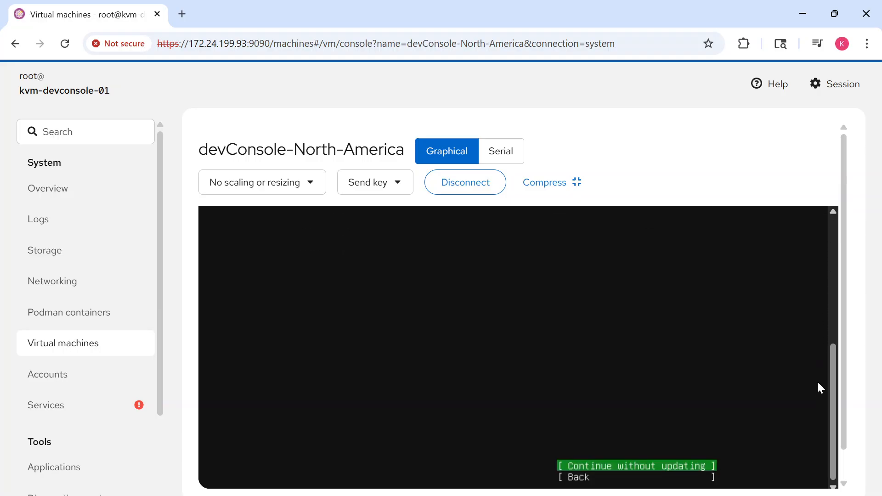
{"action": "key", "text": "Return"}
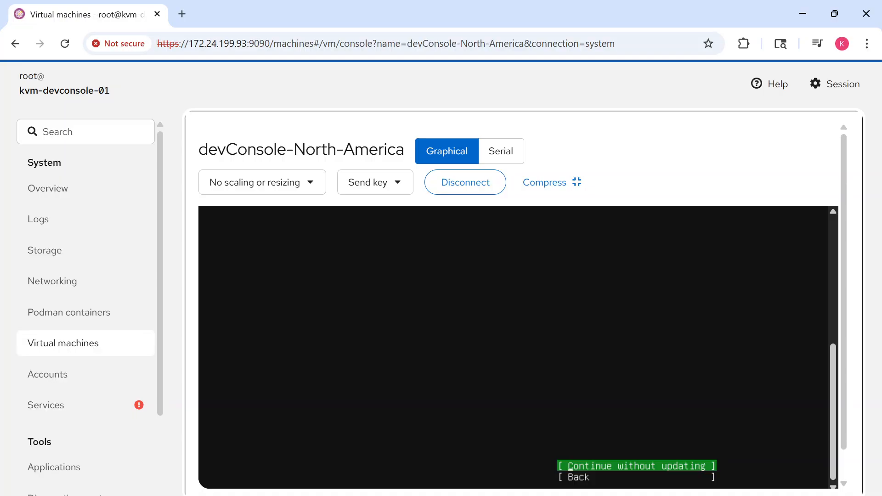
{"action": "left_click", "coordinate": [643, 414]}
{"action": "key", "text": "Return"}
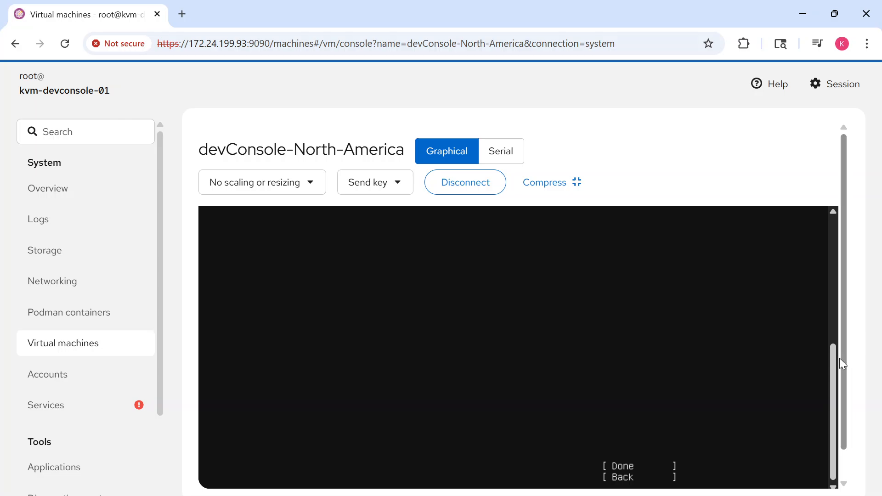
Turn off the LVM group option for the entire /dev/vda disk and submit the guided storage layout.
{"action": "left_click_drag", "start_coordinate": [832, 364], "coordinate": [827, 244]}
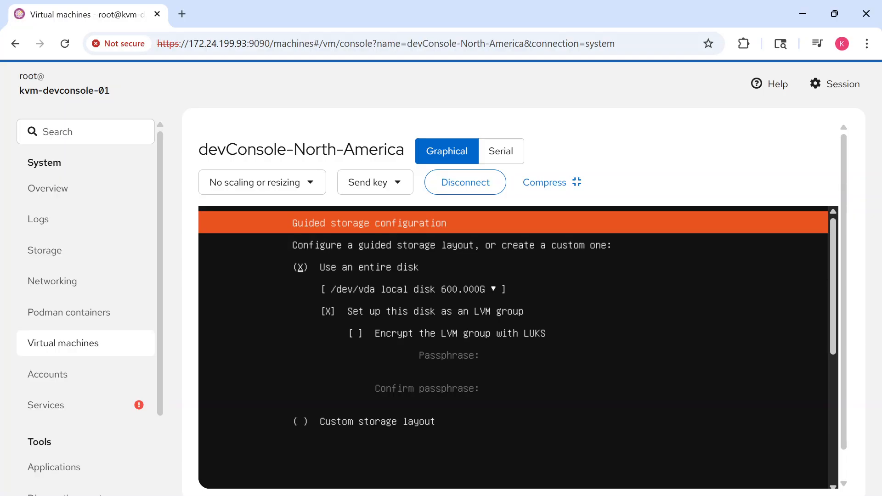
{"action": "key", "text": "Down"}
{"action": "key", "text": "Down"}
{"action": "key", "text": "Up"}
{"action": "key", "text": "Down"}
{"action": "key", "text": "space"}
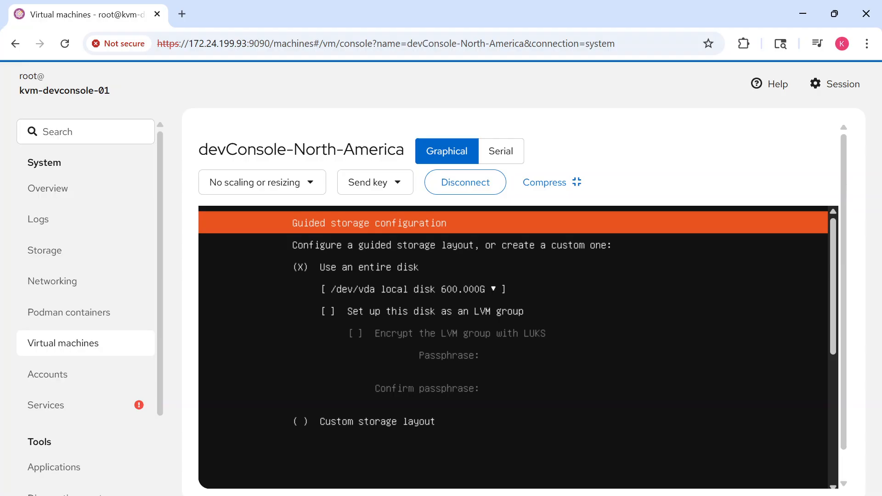
{"action": "left_click_drag", "start_coordinate": [830, 322], "coordinate": [827, 447]}
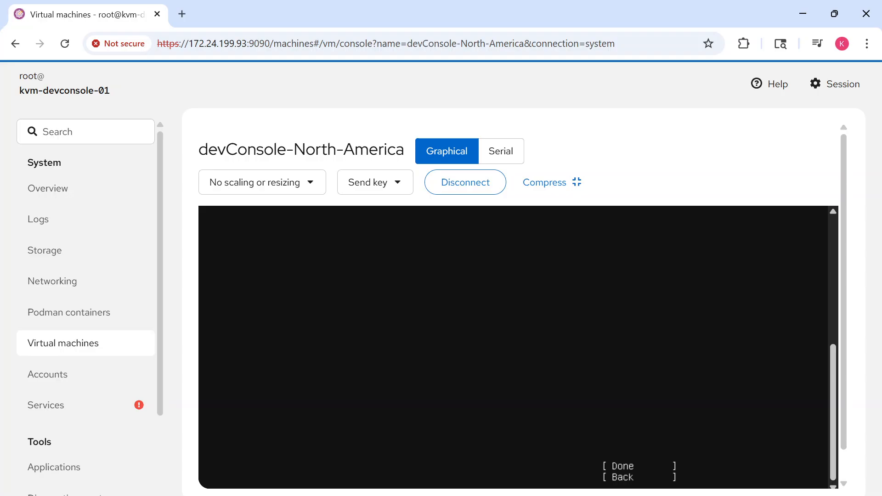
{"action": "key", "text": "Tab"}
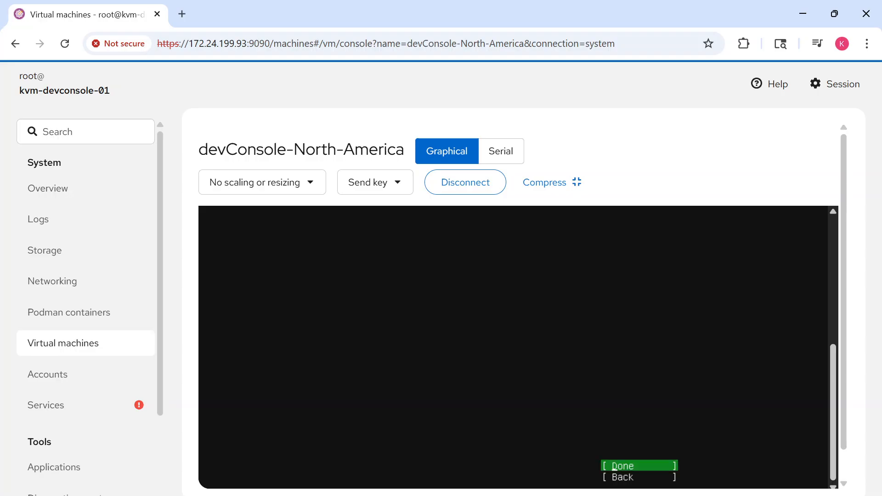
{"action": "key", "text": "Return"}
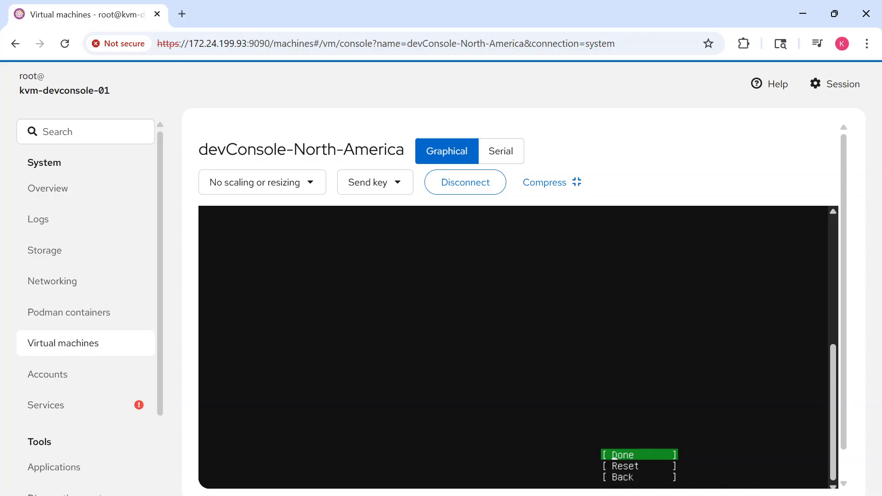
Accept the storage configuration summary and confirm continuing with the installation.
{"action": "left_click_drag", "start_coordinate": [836, 351], "coordinate": [810, 387]}
{"action": "left_click", "coordinate": [615, 456]}
{"action": "key", "text": "Return"}
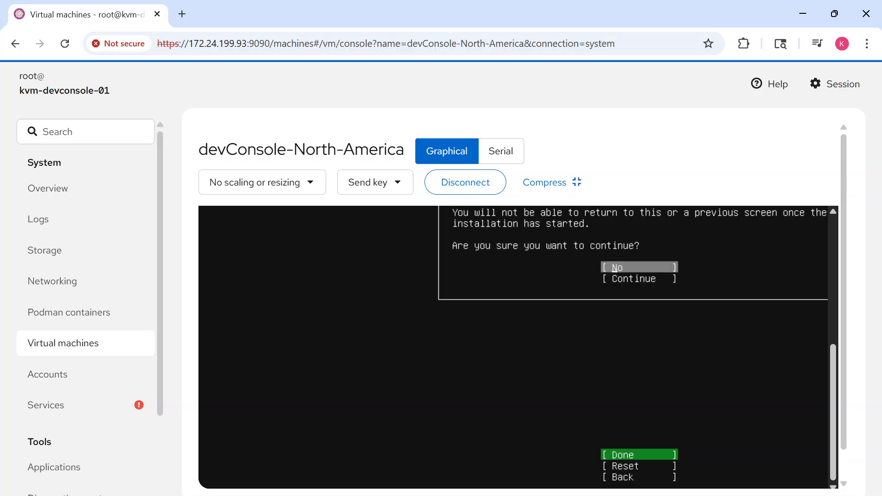
{"action": "key", "text": "Down"}
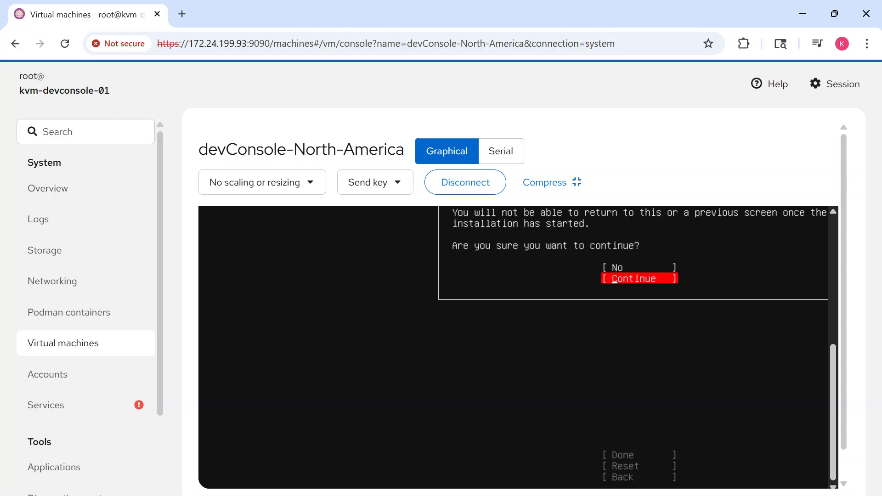
{"action": "key", "text": "Return"}
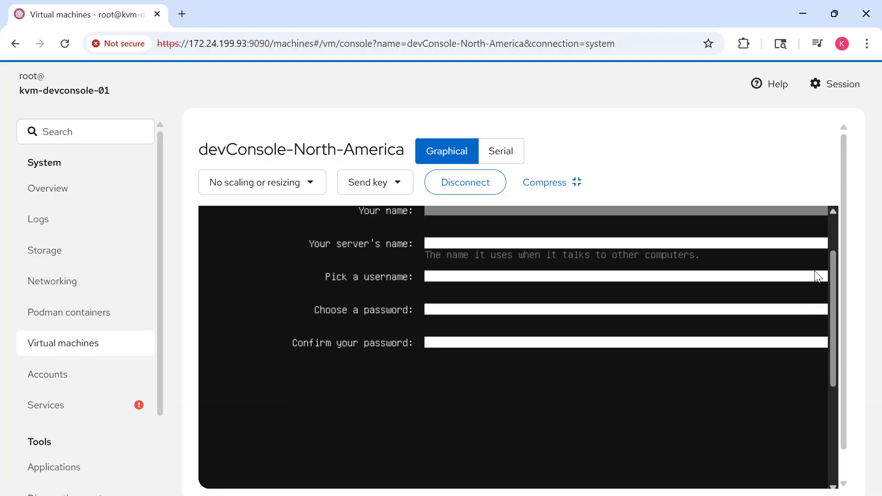
Enter the account owner's full name in the profile setup form.
{"action": "scroll", "coordinate": [819, 276], "scroll_direction": "up", "scroll_amount": 2}
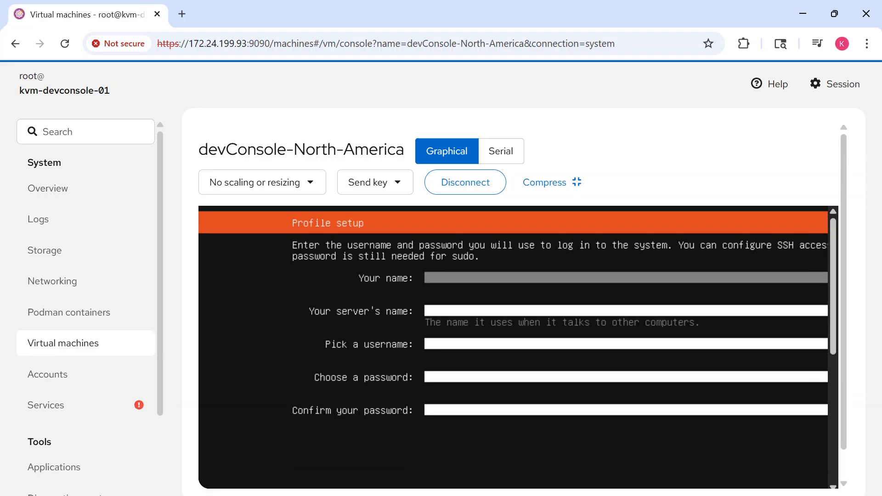
{"action": "type", "text": "Kevin Culp"}
{"action": "key", "text": "Tab"}
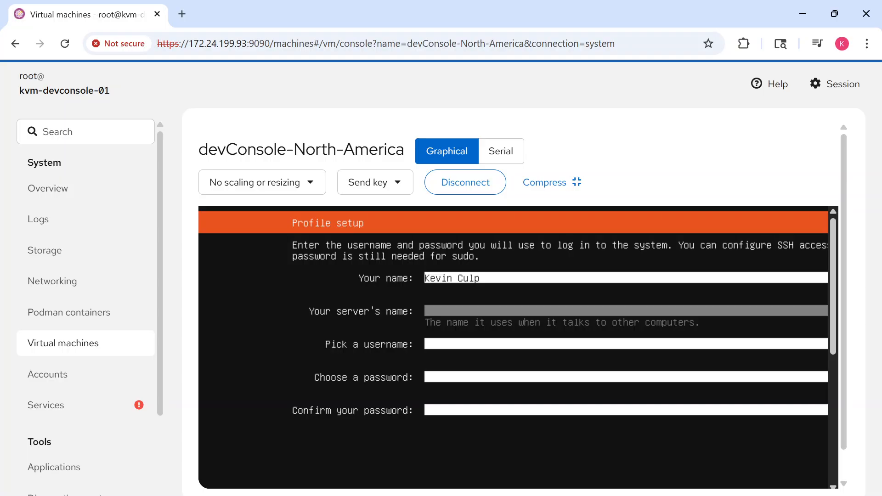
Set the server's name to devconsole-north-america.
{"action": "type", "text": "devconsole-north-a"}
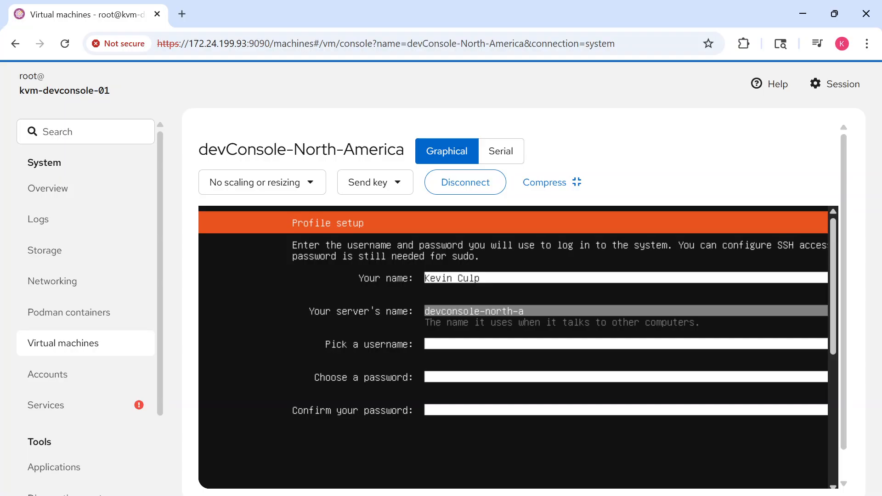
{"action": "type", "text": "mer"}
{"action": "key", "text": "BackSpace"}
{"action": "key", "text": "BackSpace"}
{"action": "key", "text": "BackSpace"}
{"action": "type", "text": "merica"}
{"action": "key", "text": "Tab"}
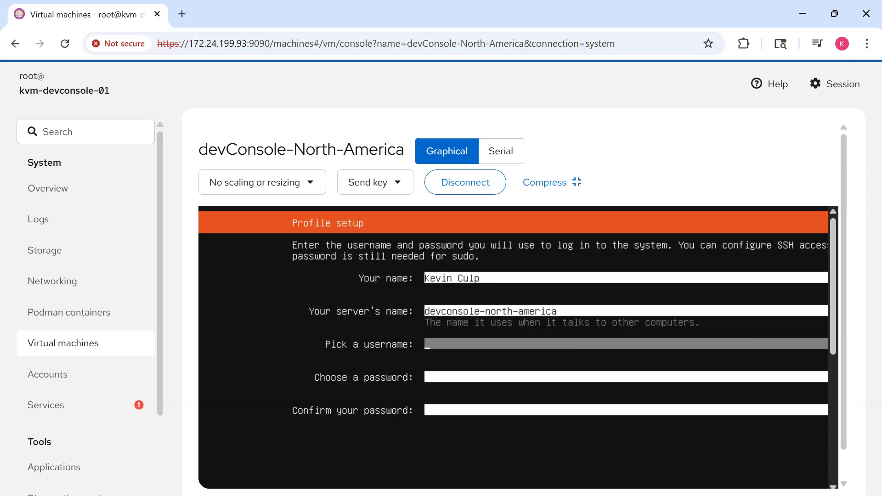
Enter the login username, then choose and confirm the account password in the profile form.
{"action": "type", "text": "culpk"}
{"action": "key", "text": "Tab"}
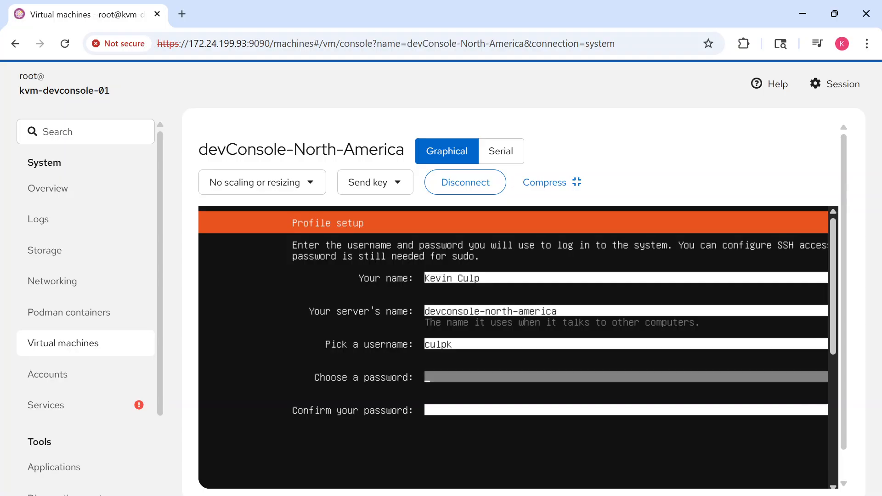
{"action": "type", "text": "******"}
{"action": "key", "text": "Tab"}
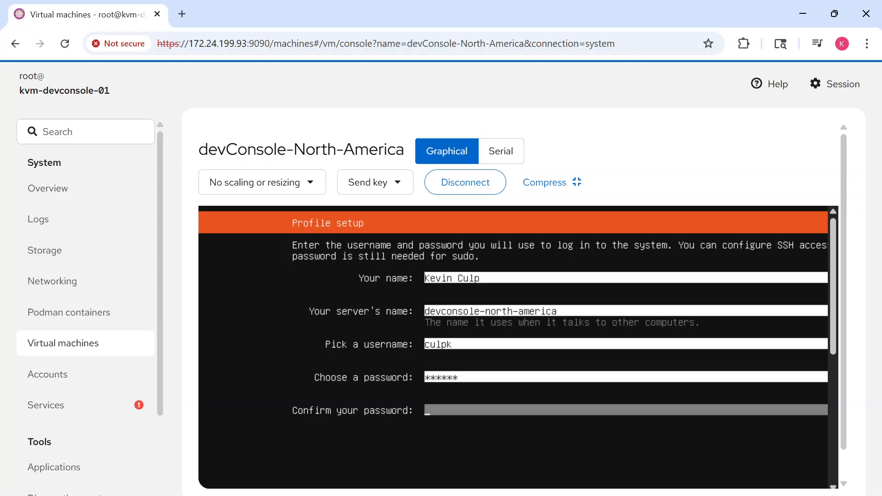
{"action": "type", "text": "******"}
Submit the completed profile setup form with Done.
{"action": "mouse_move", "coordinate": [833, 310]}
{"action": "left_mouse_down"}
{"action": "mouse_move", "coordinate": [835, 401]}
{"action": "mouse_move", "coordinate": [831, 307]}
{"action": "left_mouse_up"}
{"action": "key", "text": "Tab"}
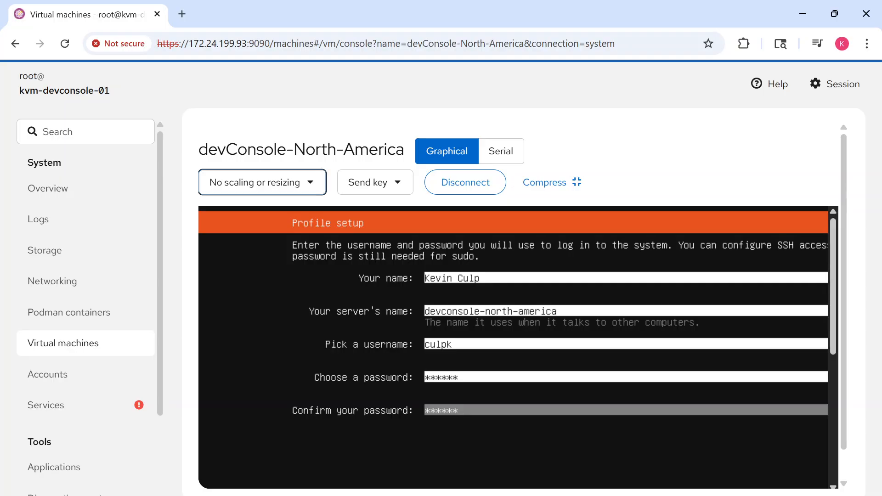
{"action": "key", "text": "Tab"}
{"action": "key", "text": "Tab"}
{"action": "key", "text": "Tab"}
{"action": "key", "text": "Tab"}
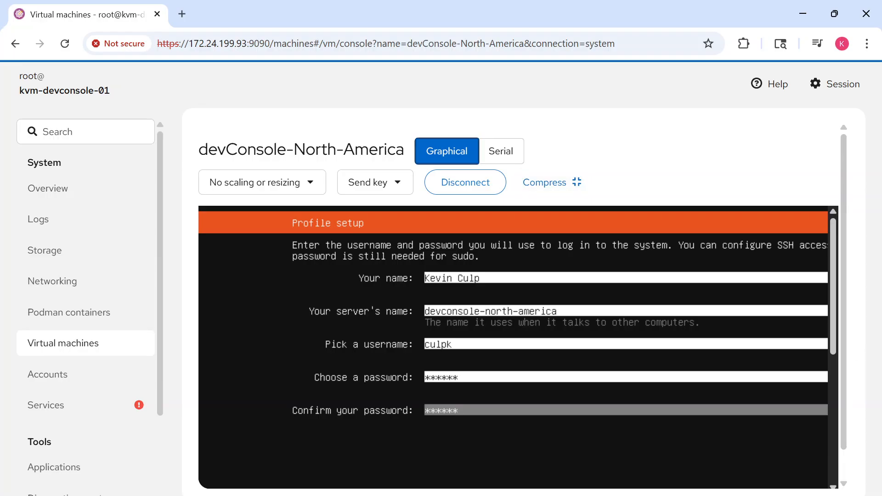
{"action": "key", "text": "Tab"}
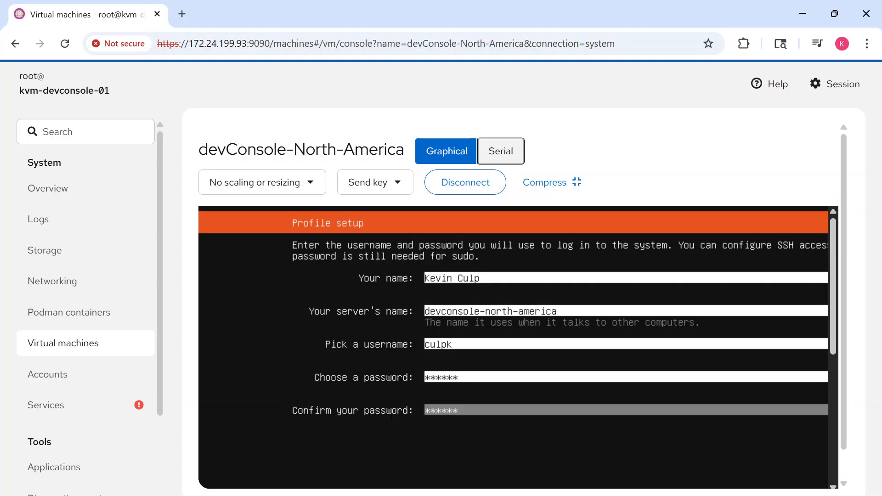
{"action": "key", "text": "Tab"}
{"action": "key", "text": "Tab"}
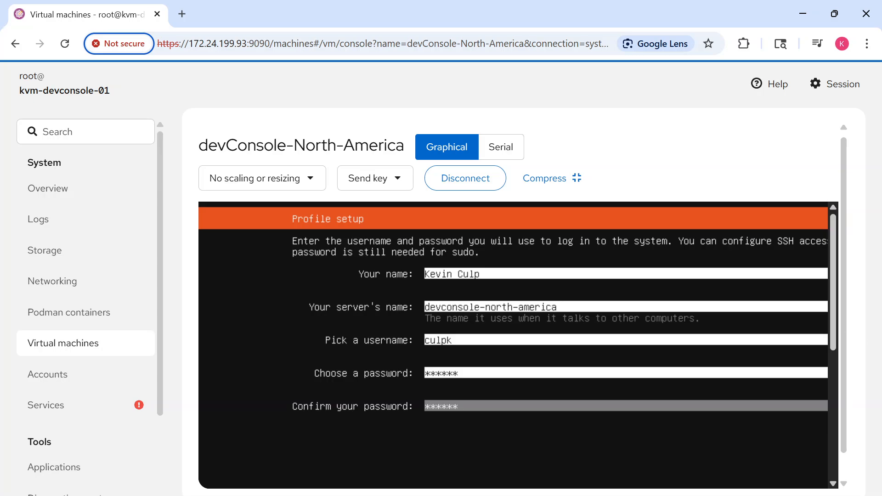
{"action": "left_click_drag", "start_coordinate": [834, 317], "coordinate": [833, 466]}
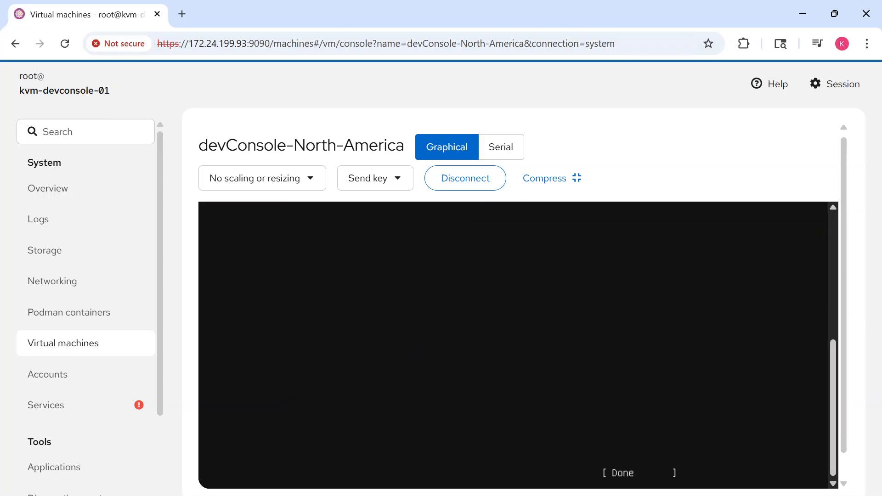
{"action": "key", "text": "Tab"}
{"action": "key", "text": "Tab"}
{"action": "key", "text": "Tab"}
{"action": "key", "text": "Tab"}
{"action": "key", "text": "Tab"}
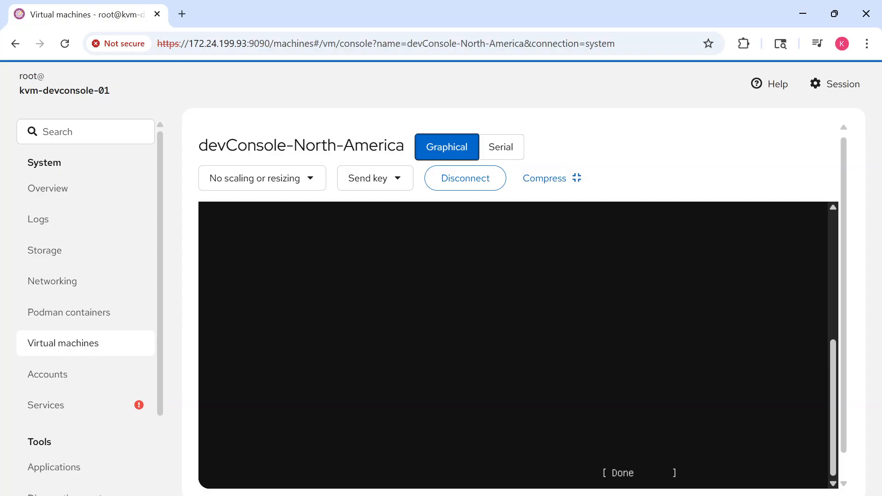
{"action": "key", "text": "Tab"}
{"action": "key", "text": "Tab"}
{"action": "key", "text": "Tab"}
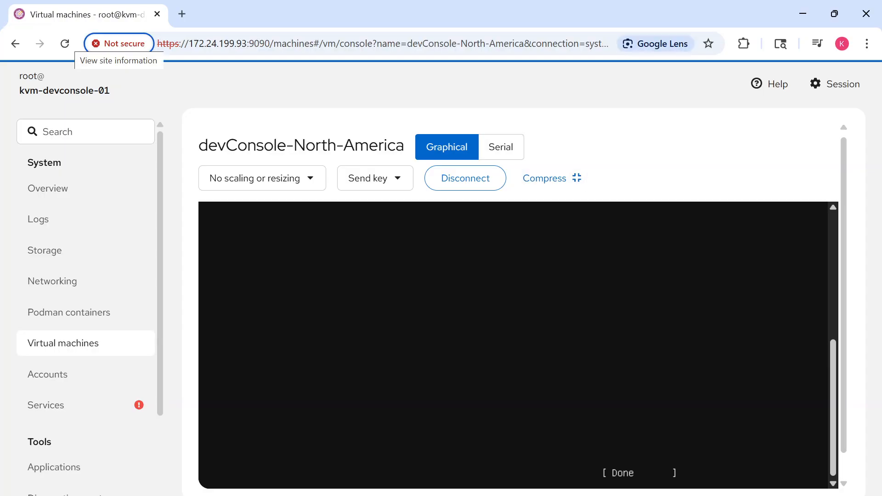
{"action": "key", "text": "Tab"}
{"action": "key", "text": "Tab"}
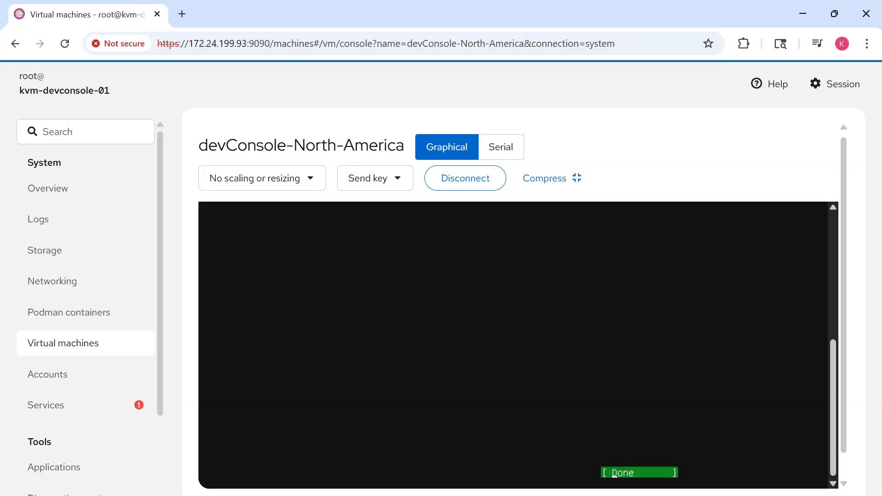
{"action": "key", "text": "Return"}
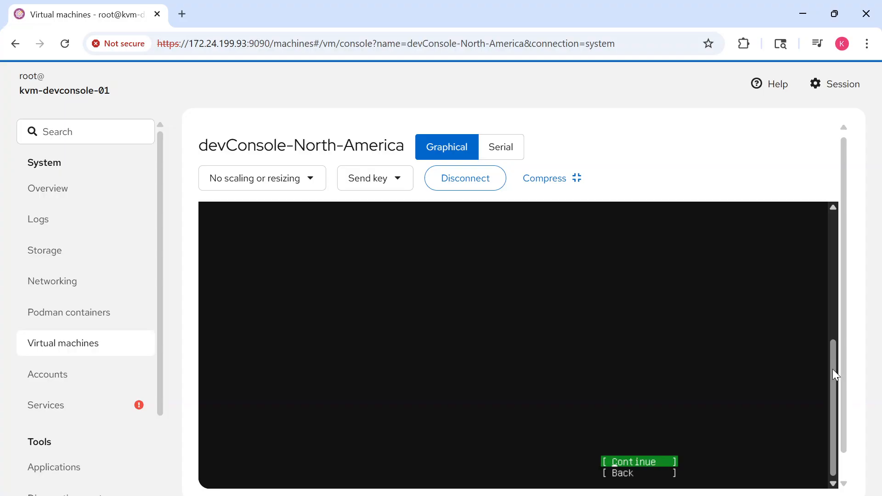
Continue with Ubuntu Pro setup skipped for now and bring the SSH setup options into view.
{"action": "left_click_drag", "start_coordinate": [833, 368], "coordinate": [830, 245]}
{"action": "key", "text": "Return"}
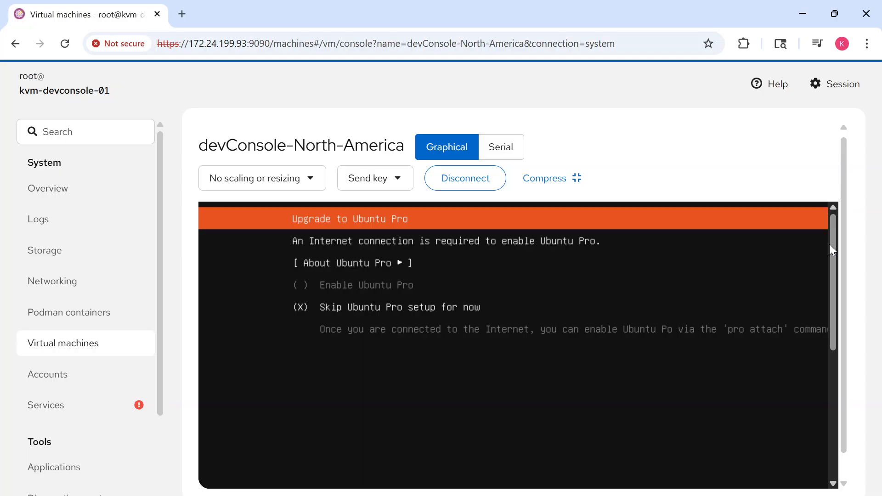
{"action": "left_click_drag", "start_coordinate": [830, 245], "coordinate": [830, 369]}
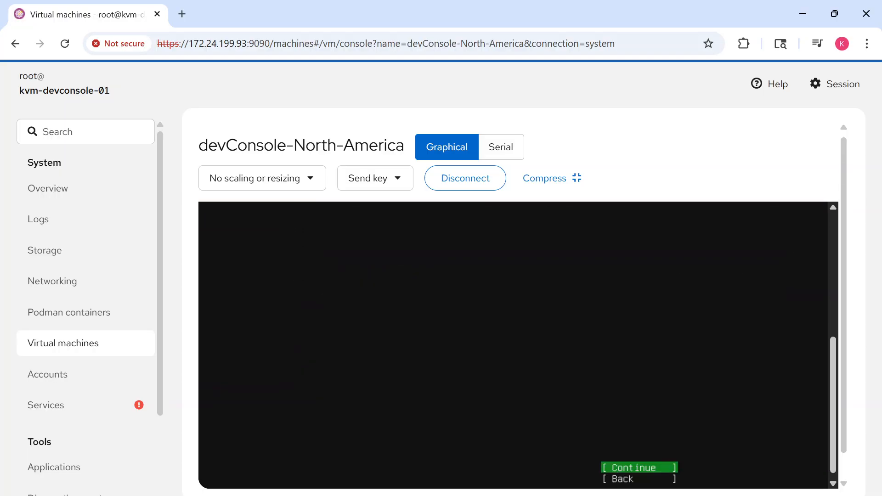
{"action": "key", "text": "Return"}
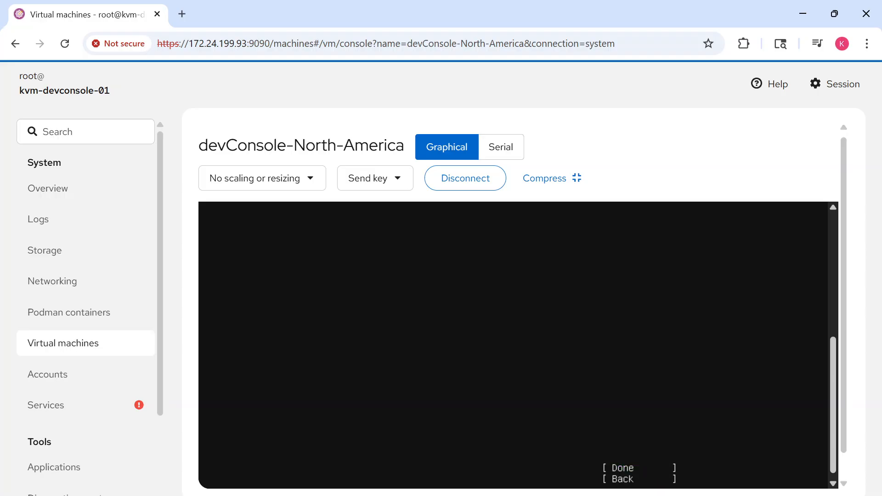
{"action": "left_click_drag", "start_coordinate": [833, 357], "coordinate": [826, 239]}
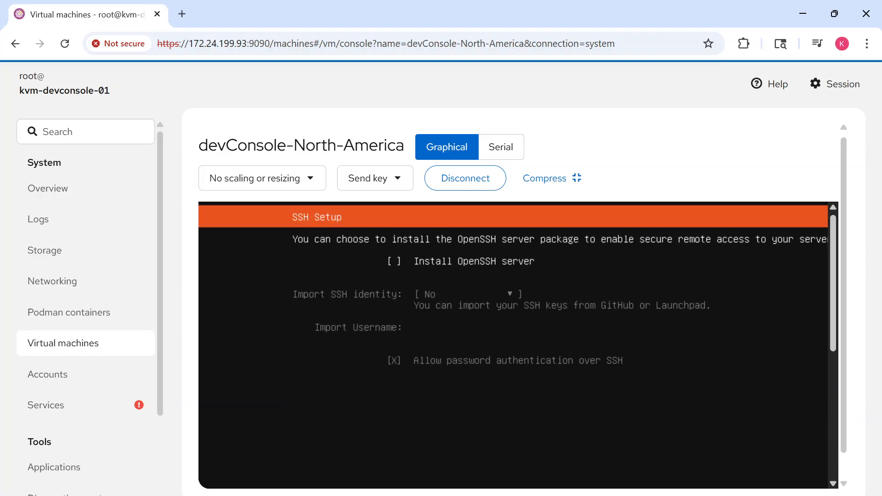
Enable installation of the OpenSSH server without importing an SSH identity, and submit the SSH setup form.
{"action": "key", "text": "space"}
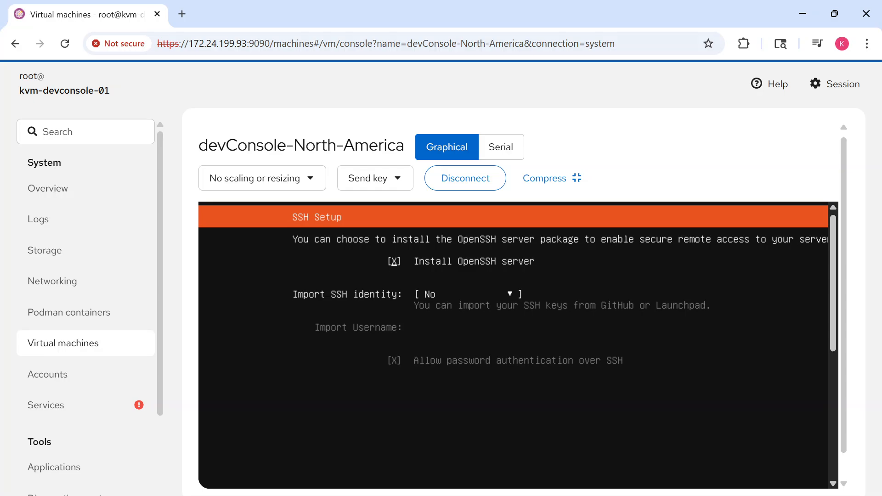
{"action": "key", "text": "Tab"}
{"action": "key", "text": "Tab"}
{"action": "scroll", "coordinate": [833, 314], "scroll_direction": "down", "scroll_amount": 5}
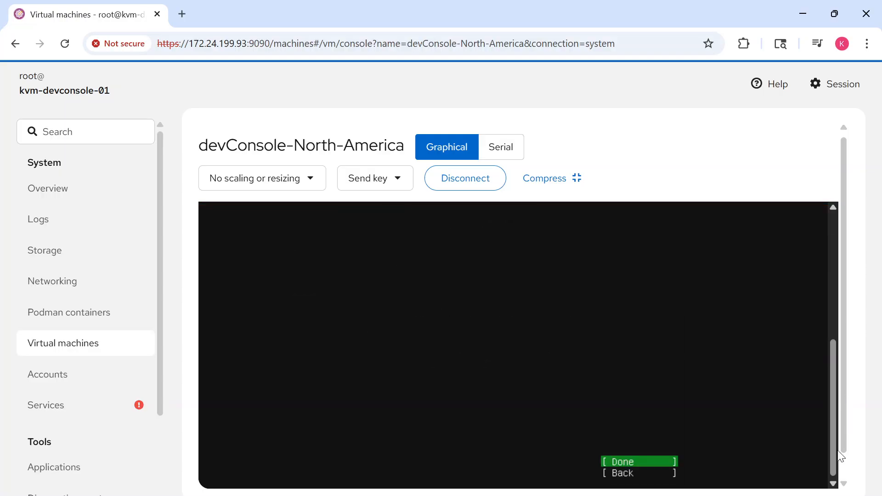
{"action": "key", "text": "Return"}
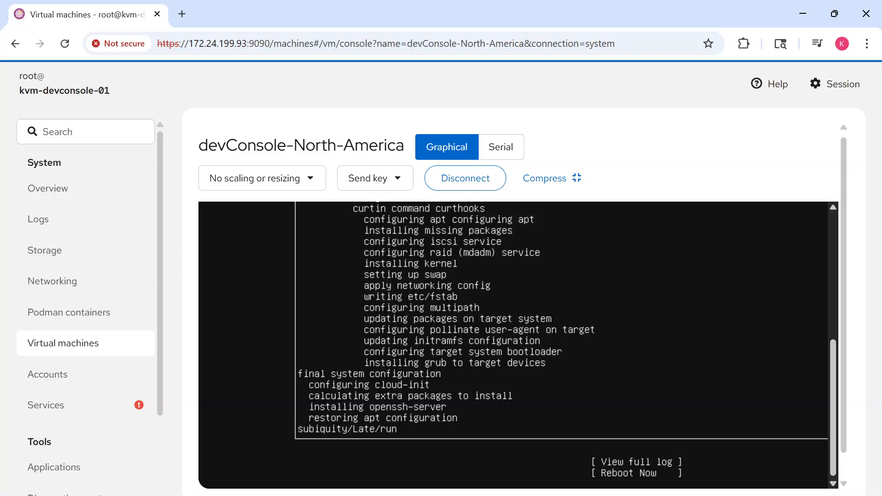
Reboot the virtual machine from the installer's final screen with Reboot Now.
{"action": "key", "text": "Down"}
{"action": "key", "text": "Down"}
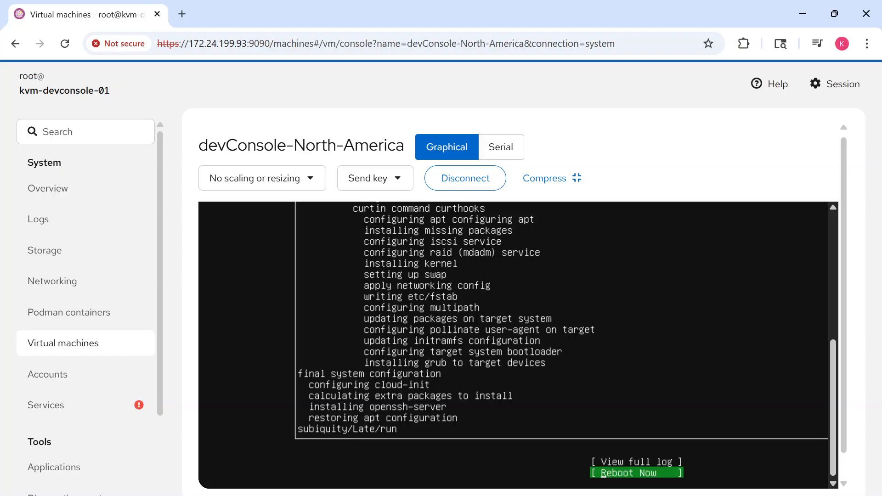
{"action": "key", "text": "Return"}
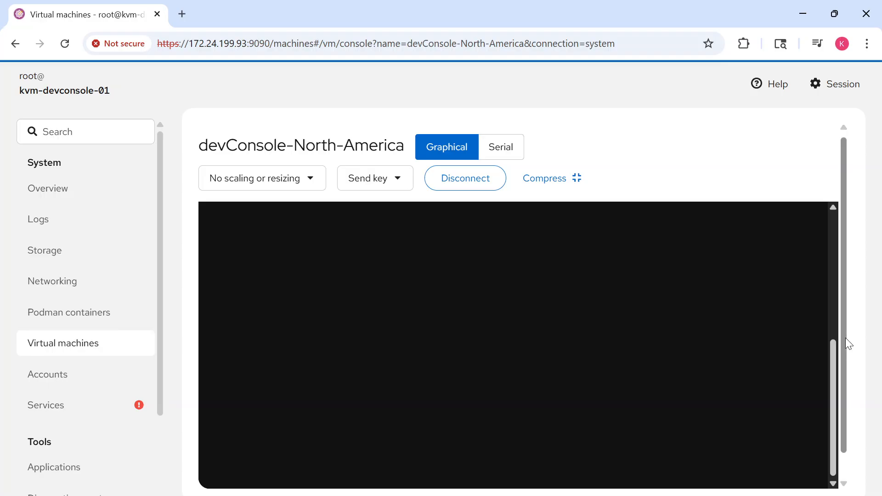
Reconnect the graphical console of devConsole-North-America and bring the latest boot messages into view.
{"action": "left_click_drag", "start_coordinate": [830, 346], "coordinate": [831, 213]}
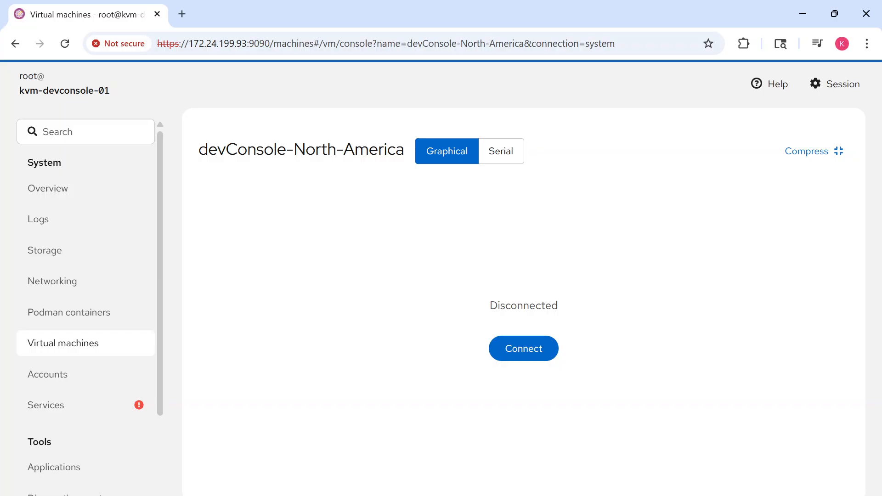
{"action": "left_click", "coordinate": [521, 345]}
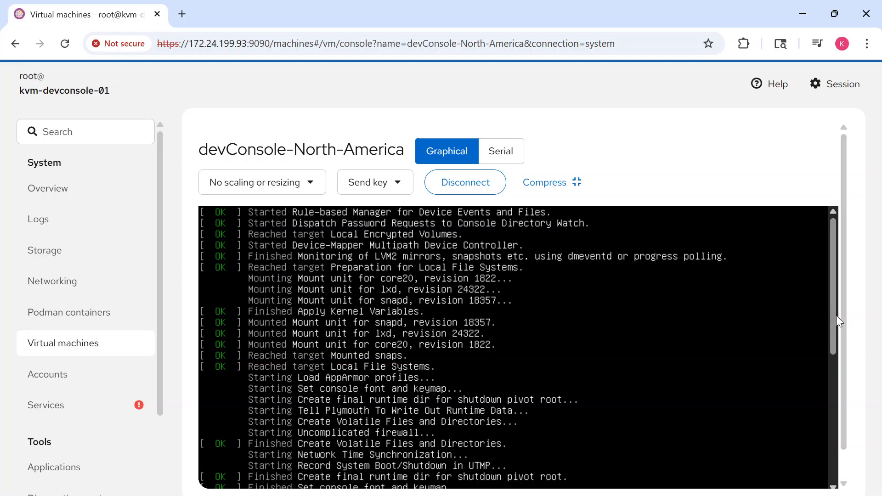
{"action": "left_click_drag", "start_coordinate": [833, 319], "coordinate": [839, 463]}
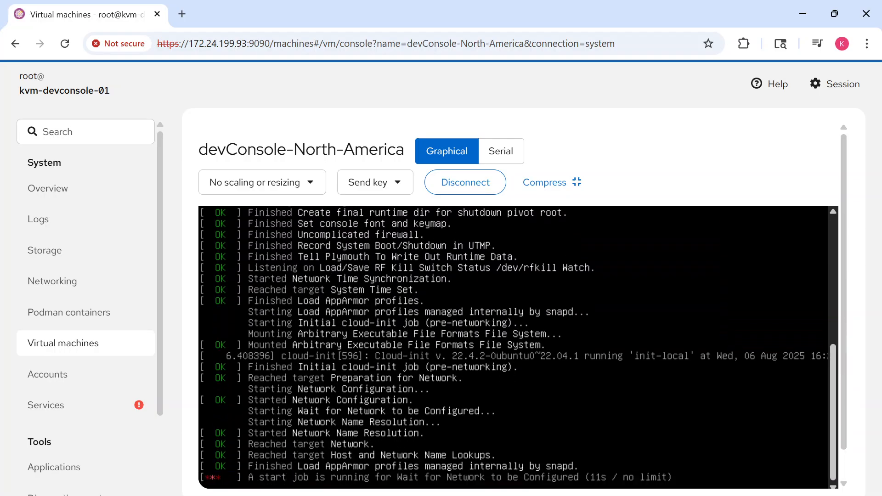